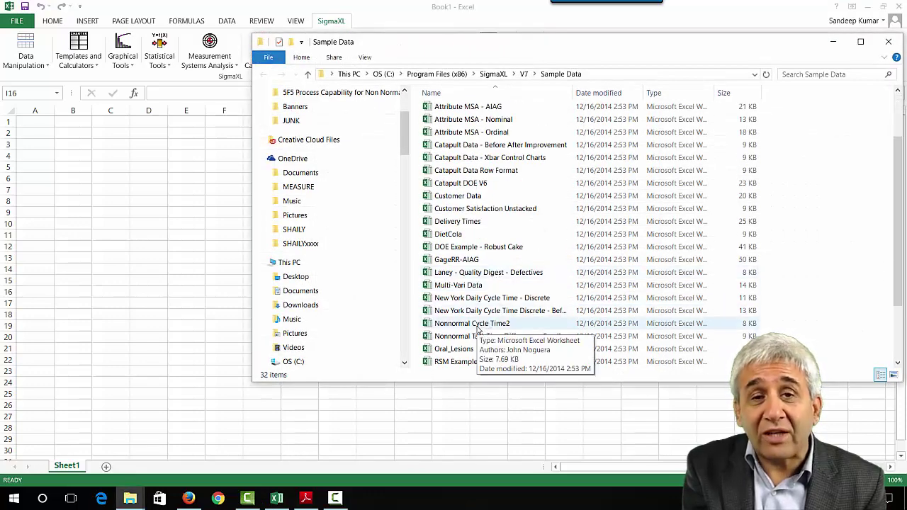
Open the Nonnormal Cycle Time2 workbook from Sample Data and deselect the data column.
double_click(477, 324)
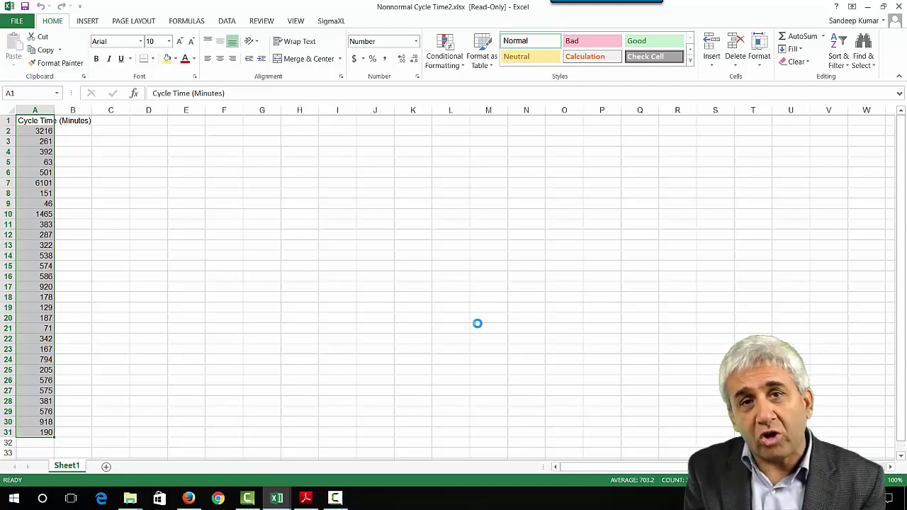
left_click(262, 286)
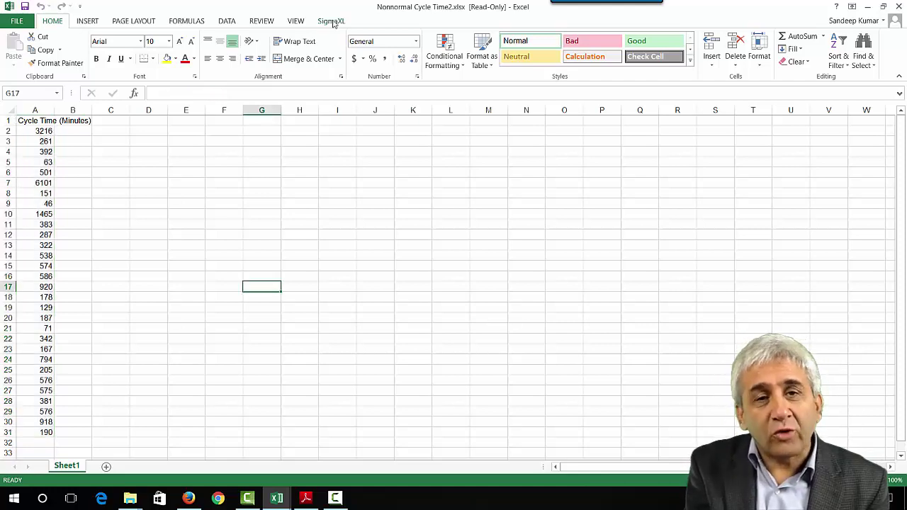
With a cycle time cell selected, launch Process Capability > Nonnormal > Box-Cox Transformation.
left_click(331, 20)
left_click(35, 204)
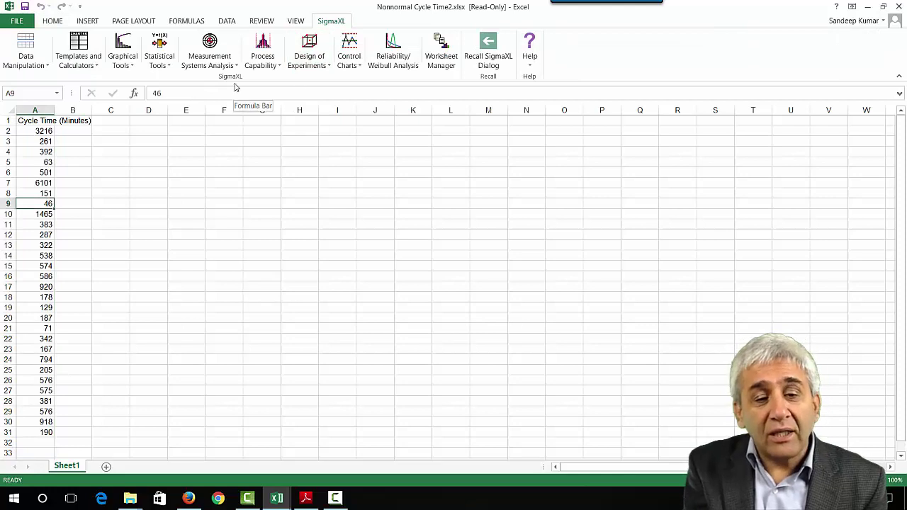
left_click(270, 66)
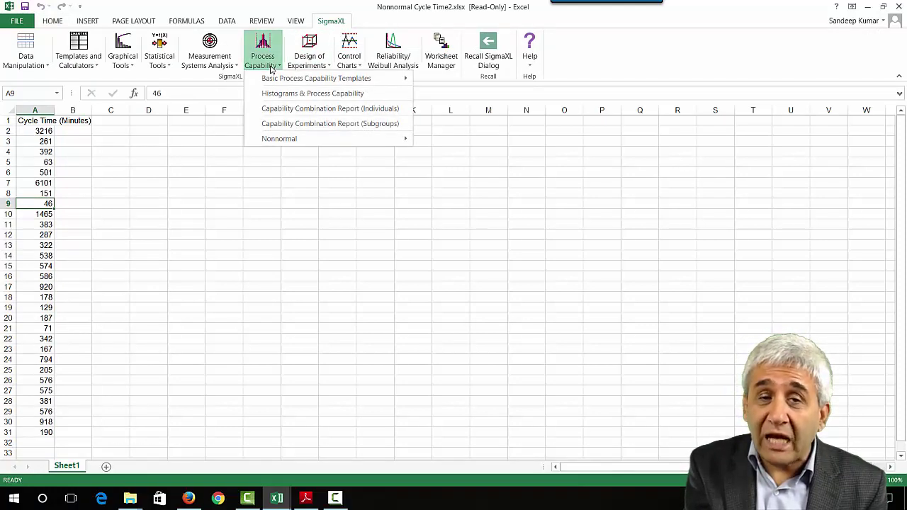
mouse_move(304, 139)
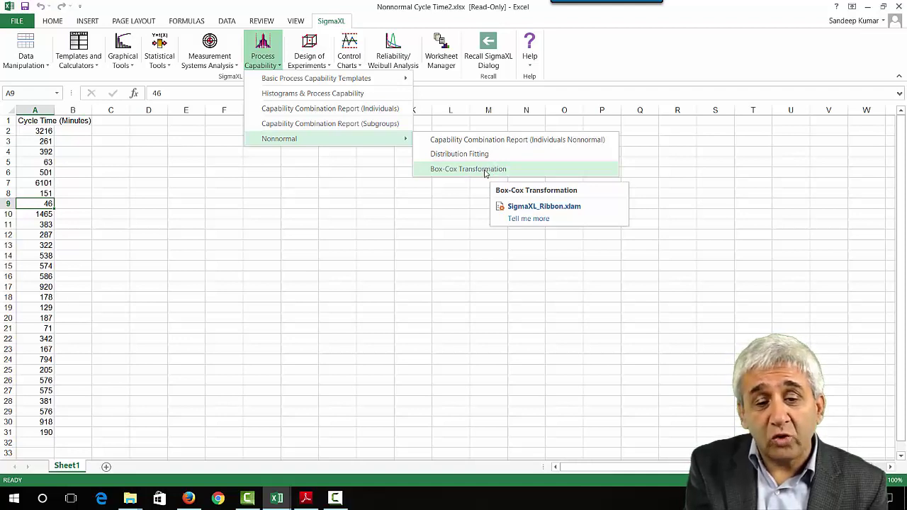
left_click(486, 170)
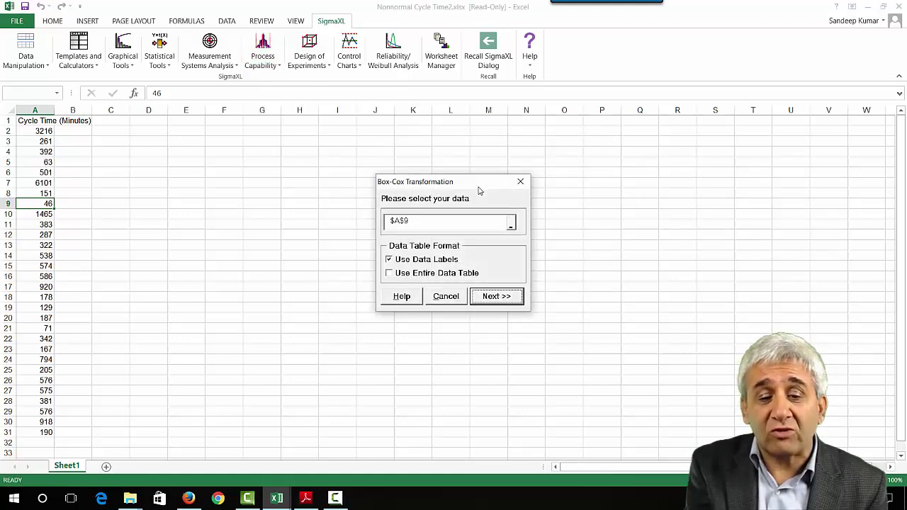
Run Box-Cox on the entire table with Cycle Time (Minutes) as Y and rounded lambda.
left_click(396, 276)
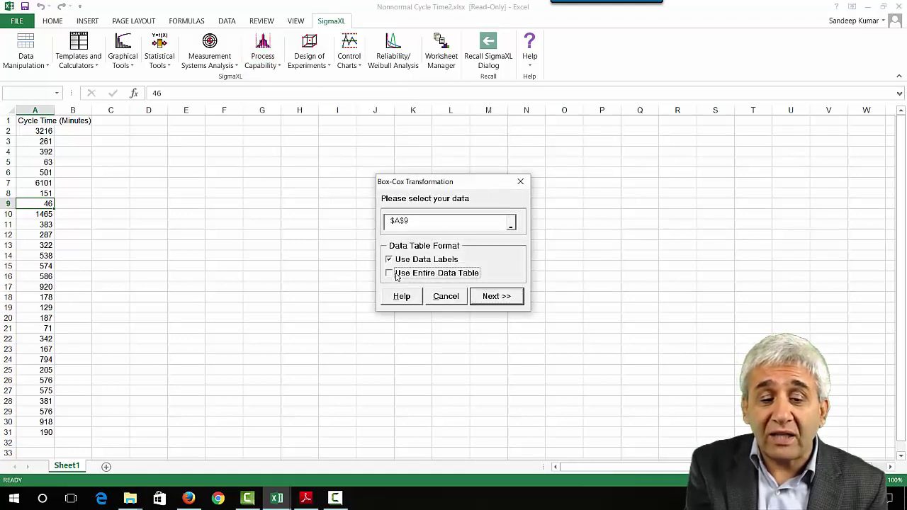
left_click(499, 299)
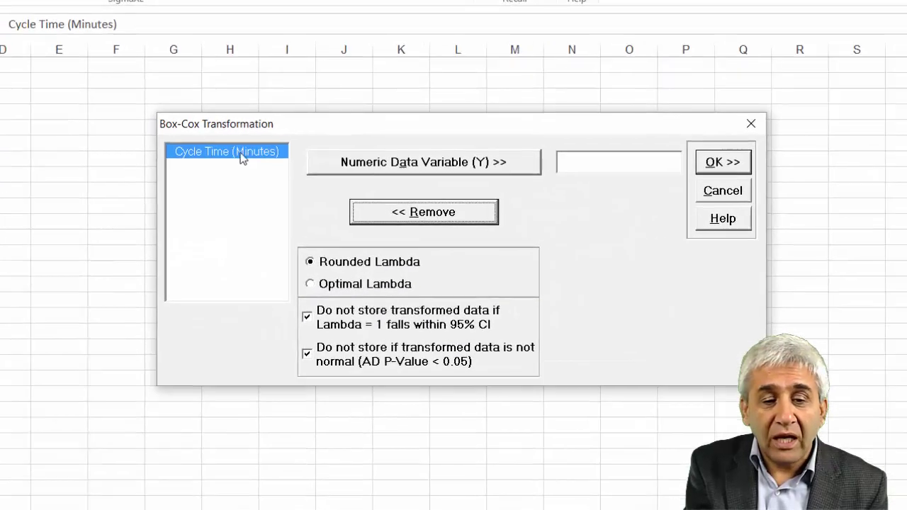
left_click(407, 170)
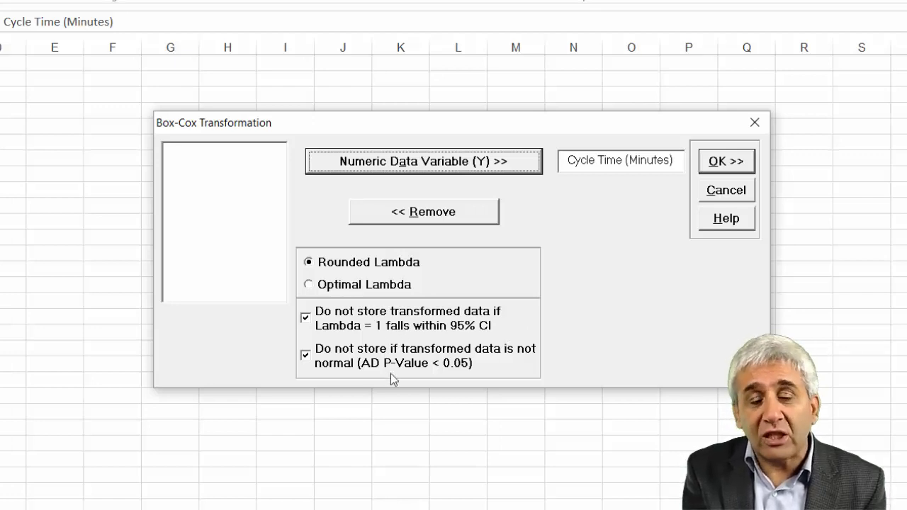
left_click(726, 162)
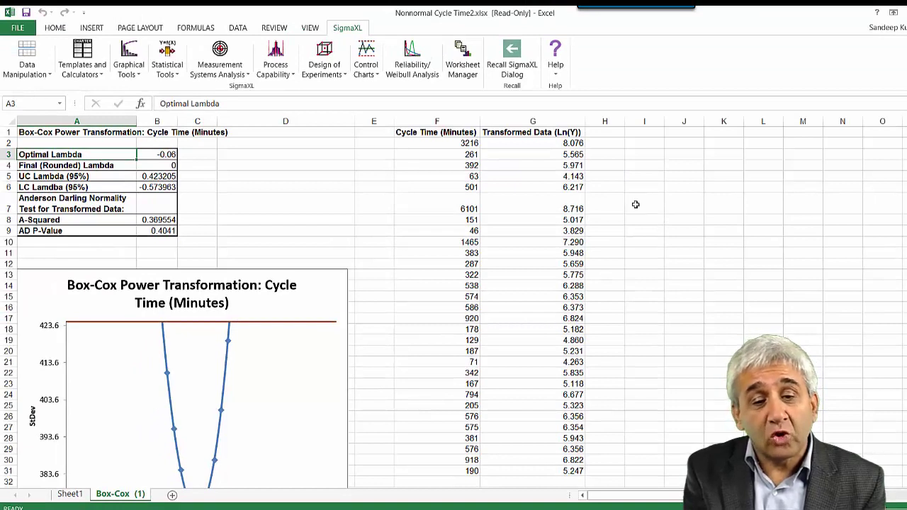
left_click(559, 142)
left_click_drag(559, 142, 536, 323)
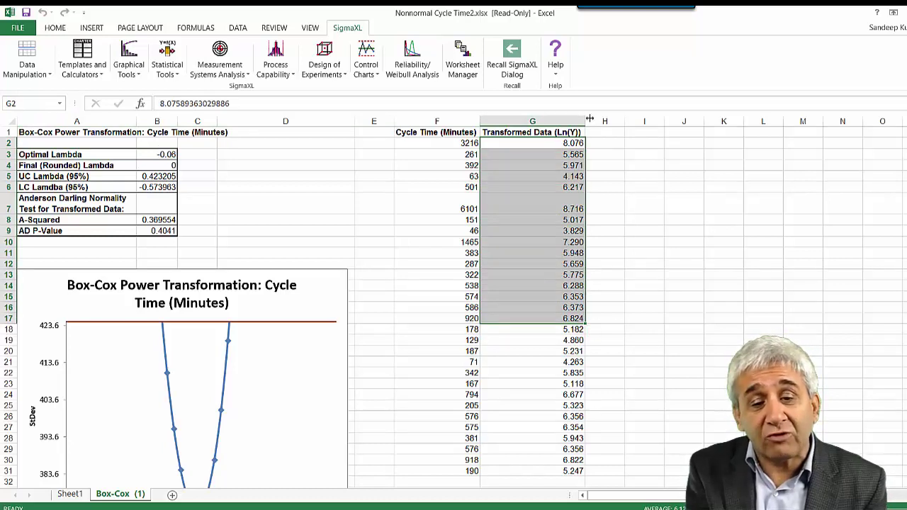
left_click(615, 173)
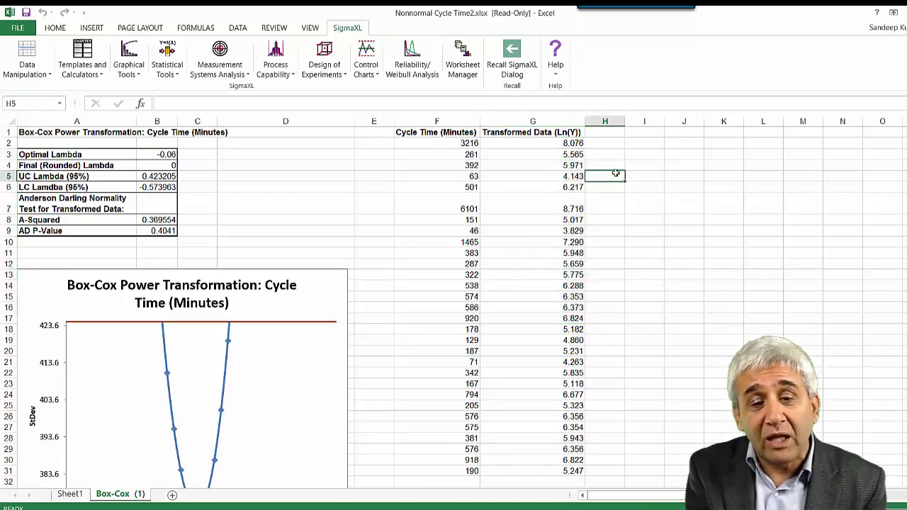
left_click(565, 133)
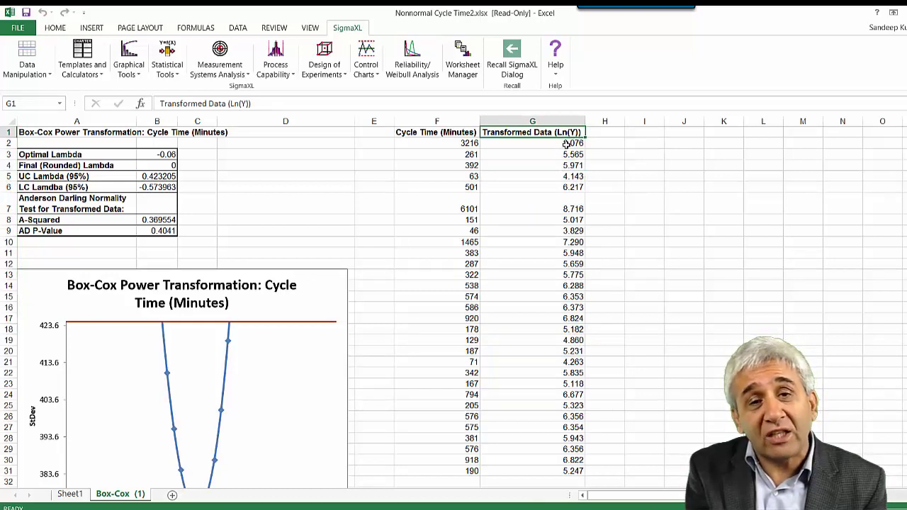
left_click_drag(564, 142, 567, 220)
left_click(635, 217)
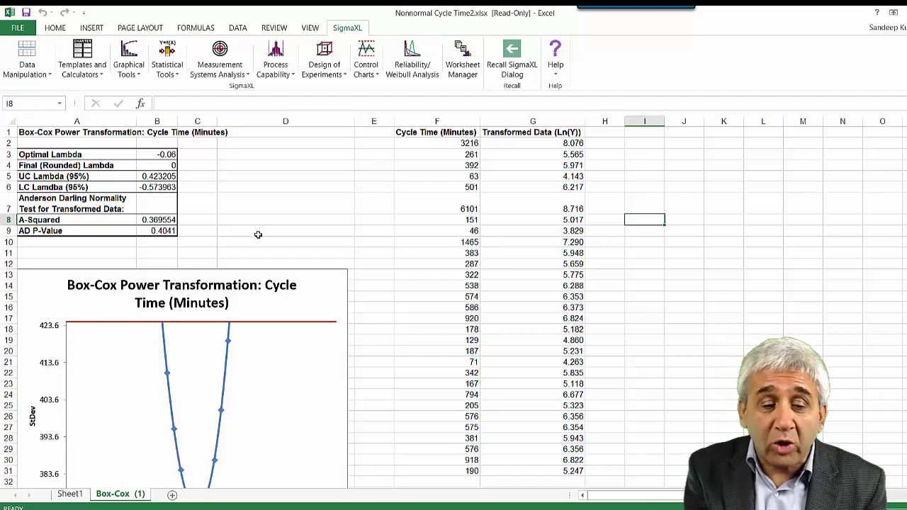
scroll(371, 326, "down", 3)
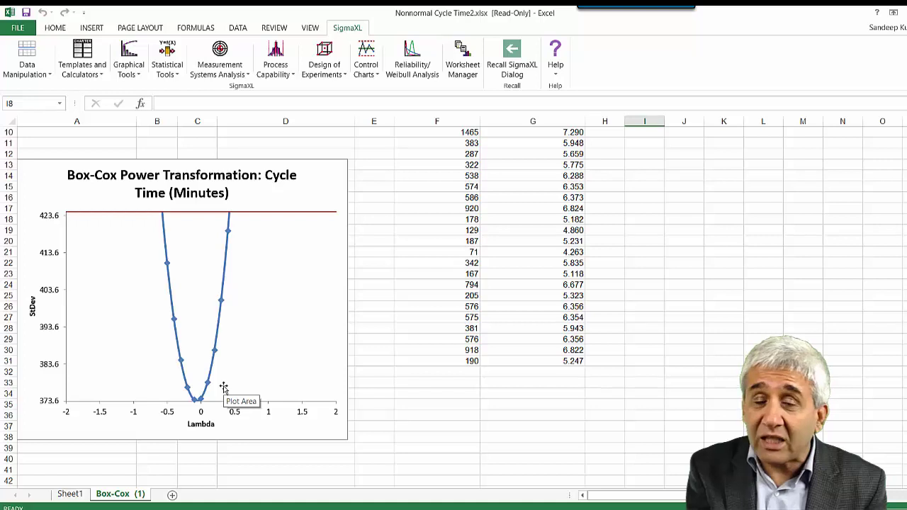
scroll(220, 382, "up", 3)
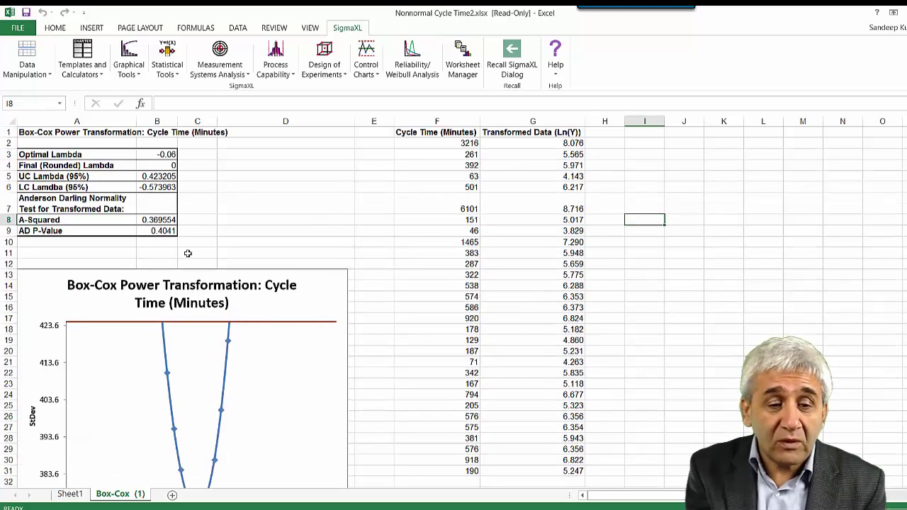
left_click(163, 154)
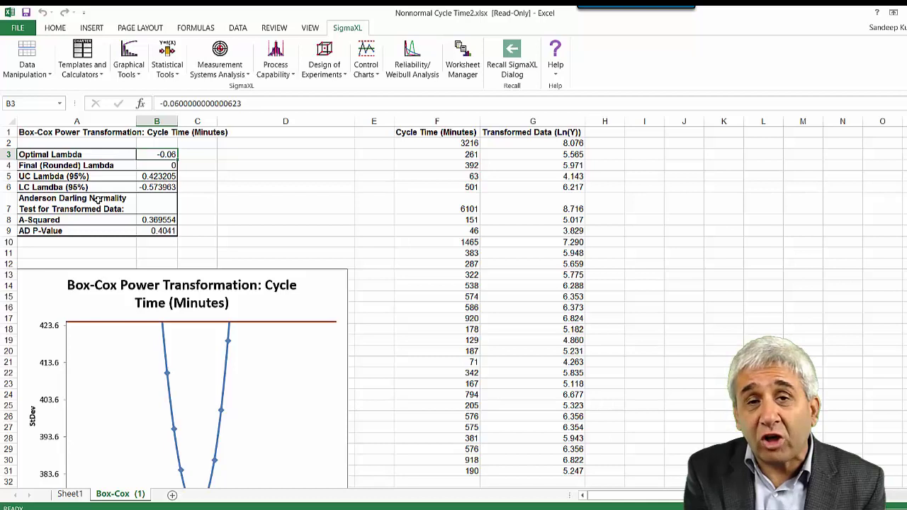
left_click(44, 232)
left_click(163, 231)
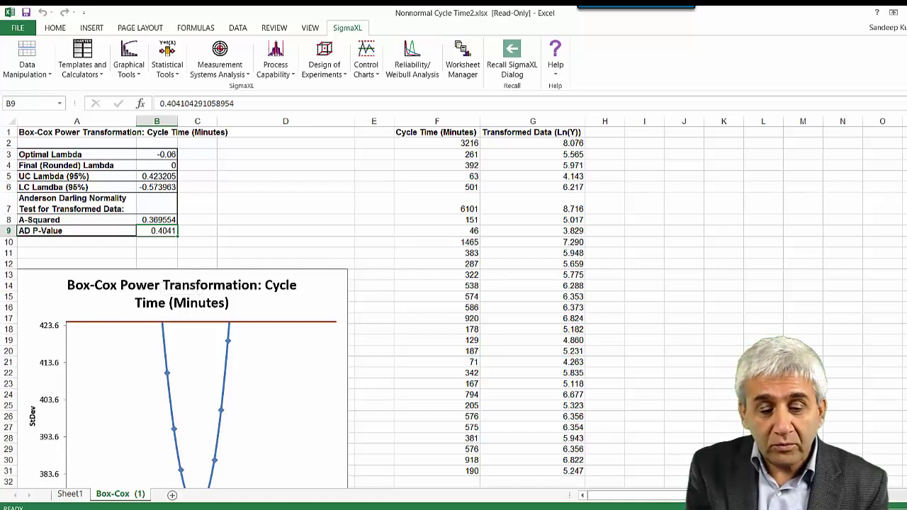
key("F9")
mouse_move(193, 228)
left_mouse_down()
mouse_move(148, 241)
mouse_move(194, 226)
mouse_move(202, 239)
mouse_move(247, 226)
mouse_move(245, 218)
mouse_move(250, 235)
left_mouse_up()
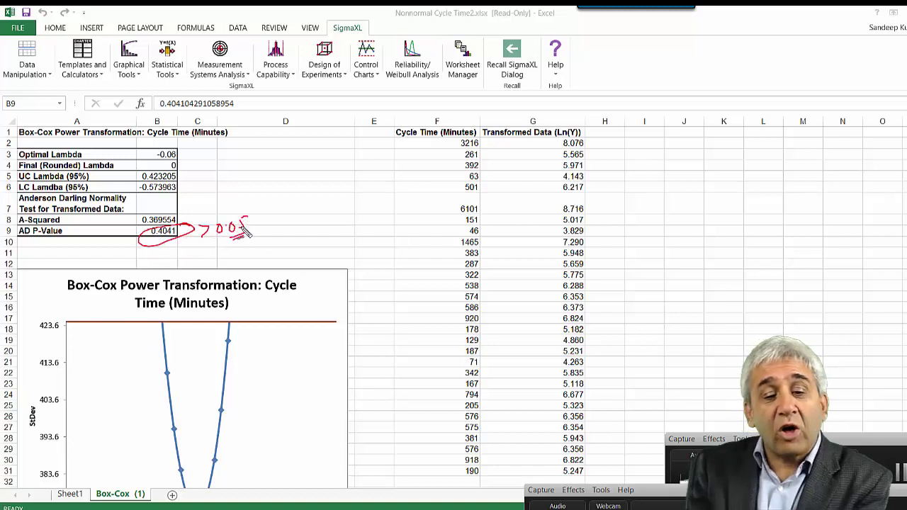
mouse_move(586, 130)
left_mouse_down()
mouse_move(552, 119)
mouse_move(495, 138)
mouse_move(558, 148)
mouse_move(570, 126)
left_mouse_up()
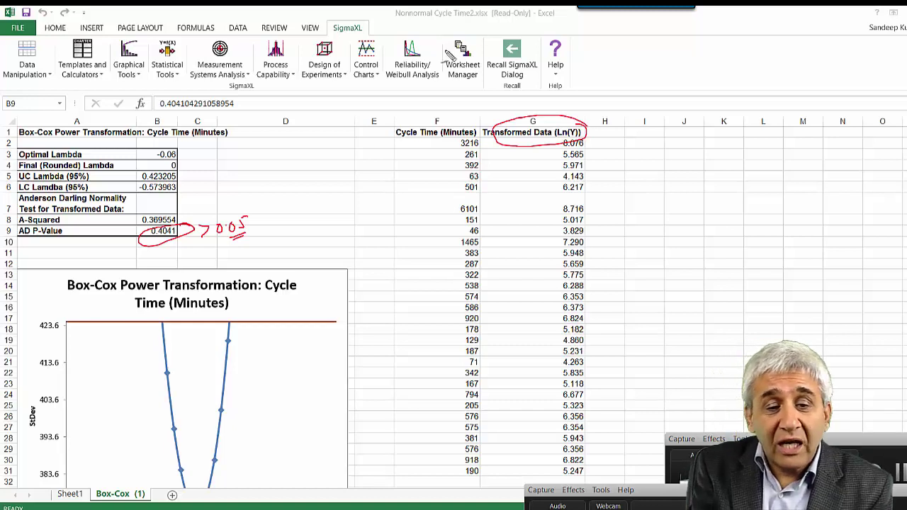
key("Escape")
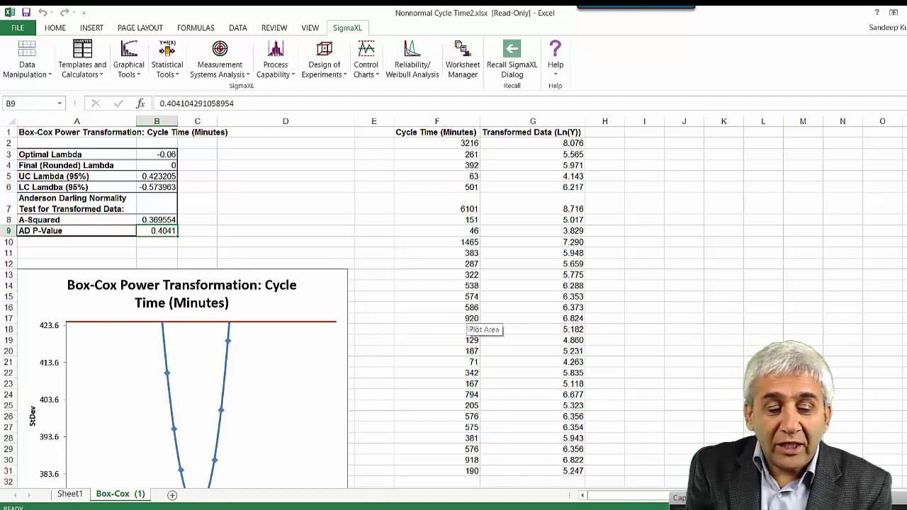
From Sheet1, launch the individuals nonnormal Capability Combination Report using the entire data table.
left_click(70, 493)
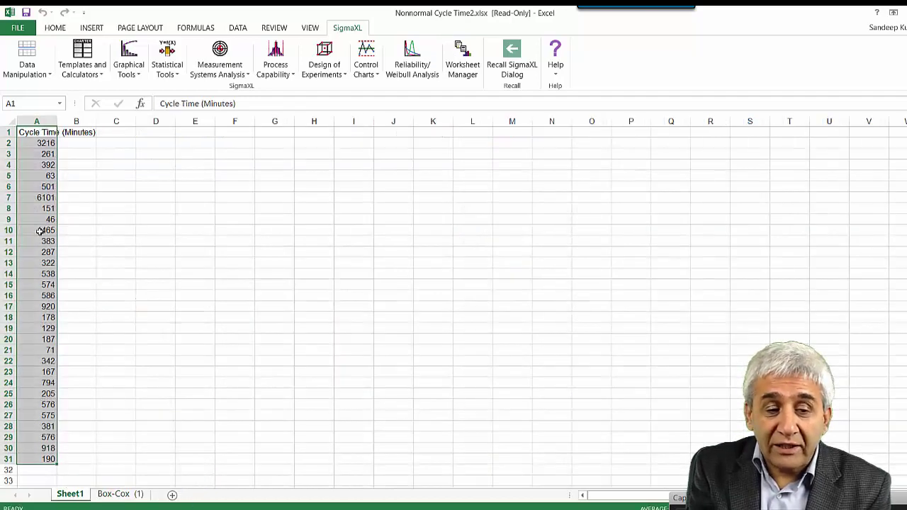
left_click(42, 231)
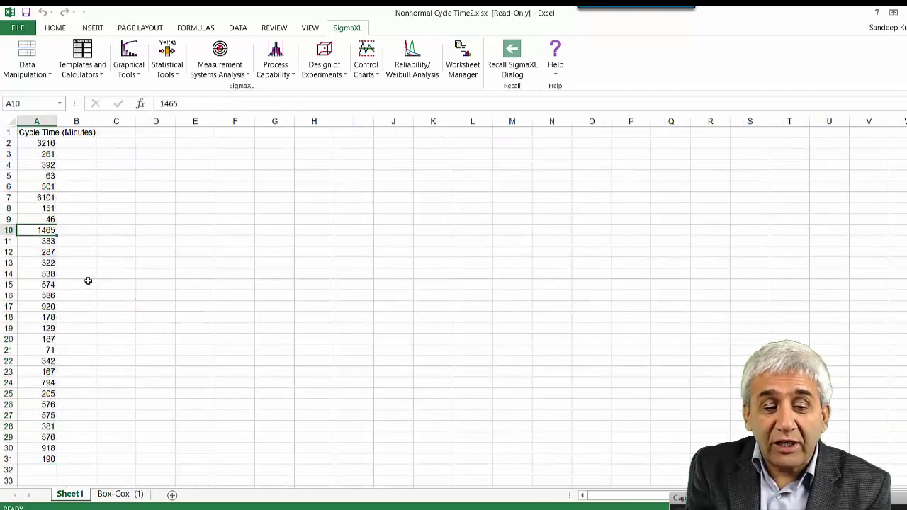
left_click(294, 75)
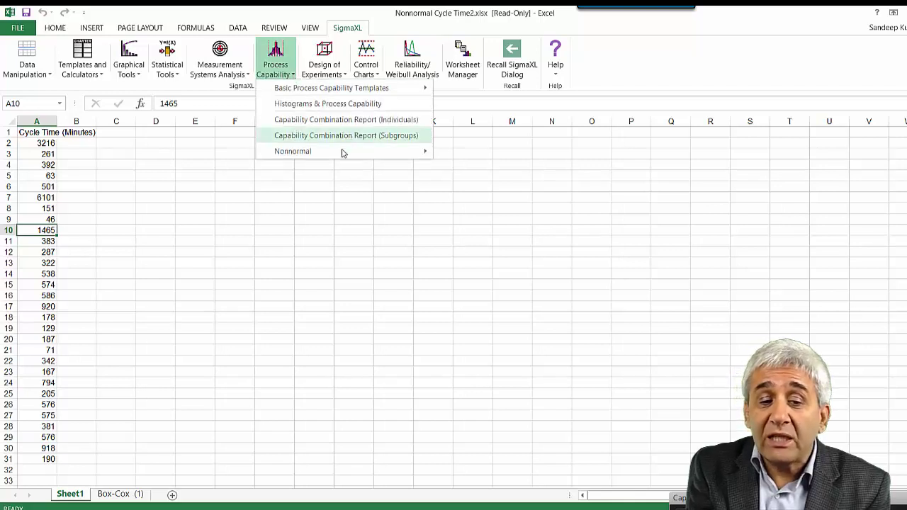
mouse_move(347, 153)
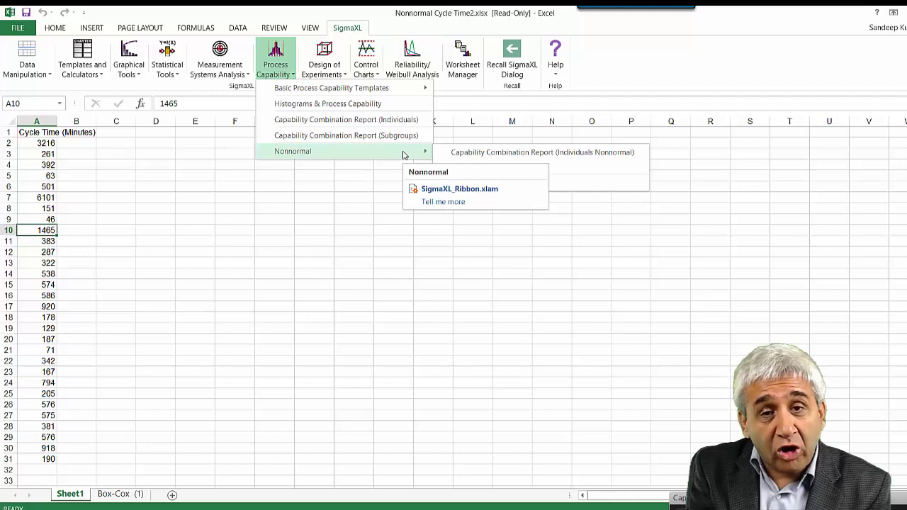
left_click(484, 153)
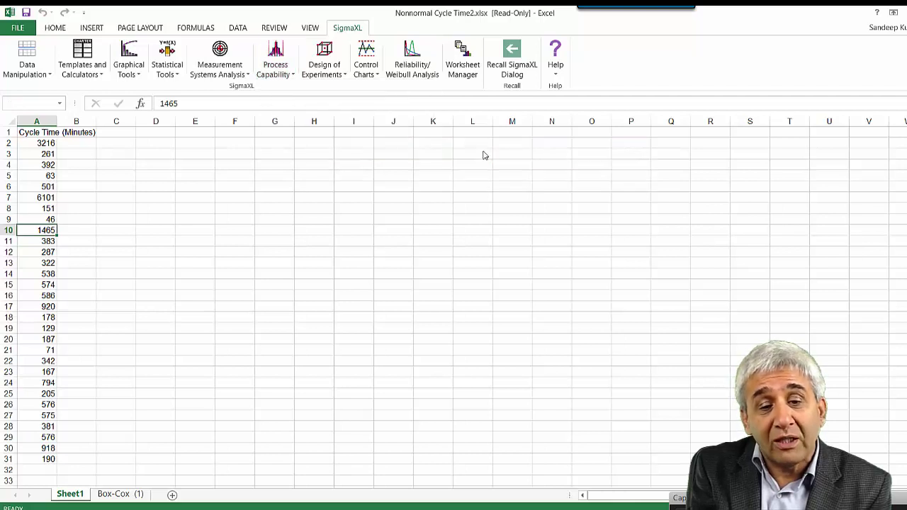
left_click(423, 293)
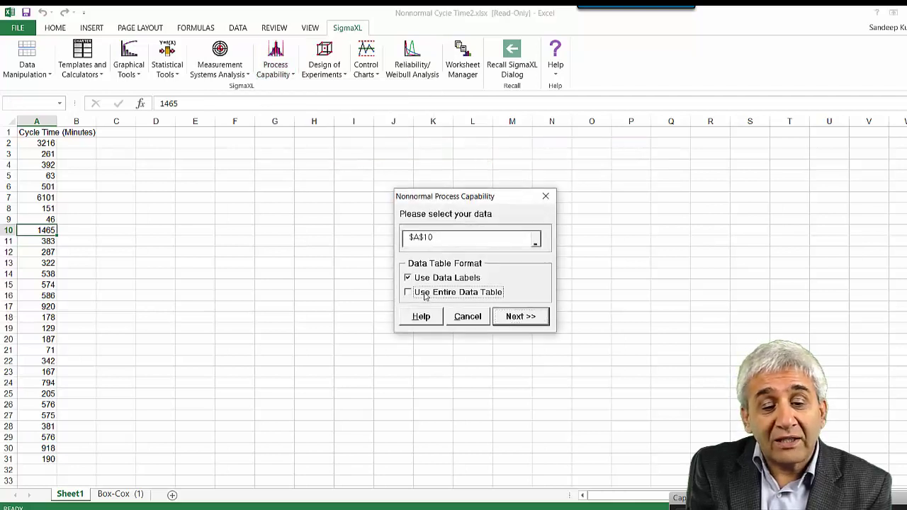
left_click(527, 317)
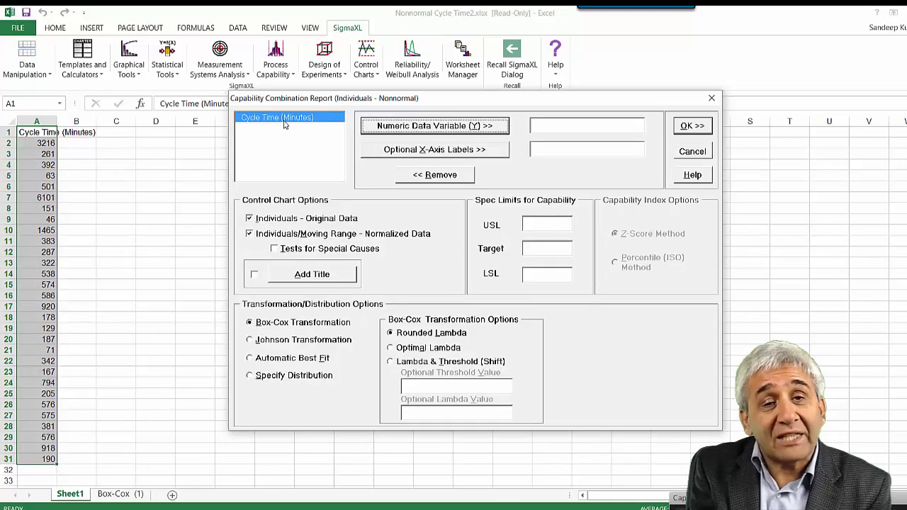
Set Cycle Time (Minutes) as Y with USL 150, LSL 50, Target 100, keeping rounded-lambda Box-Cox.
left_click(422, 128)
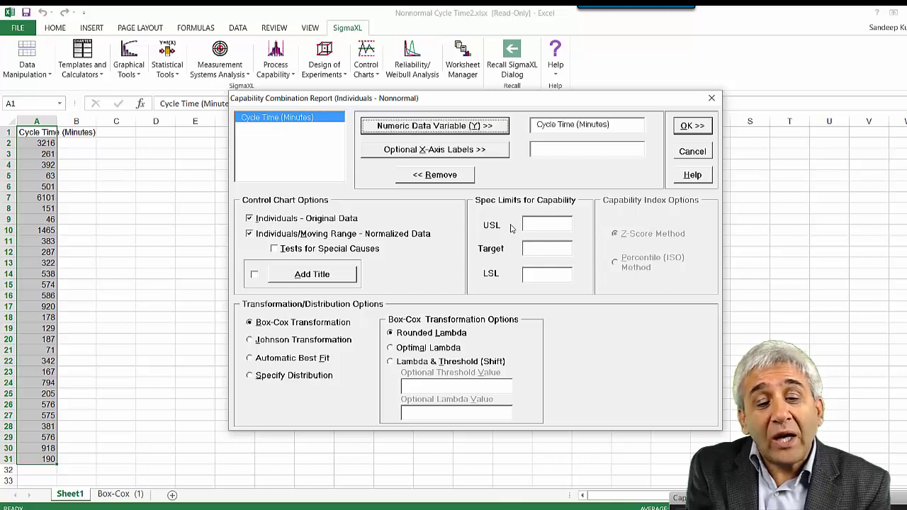
left_click(544, 223)
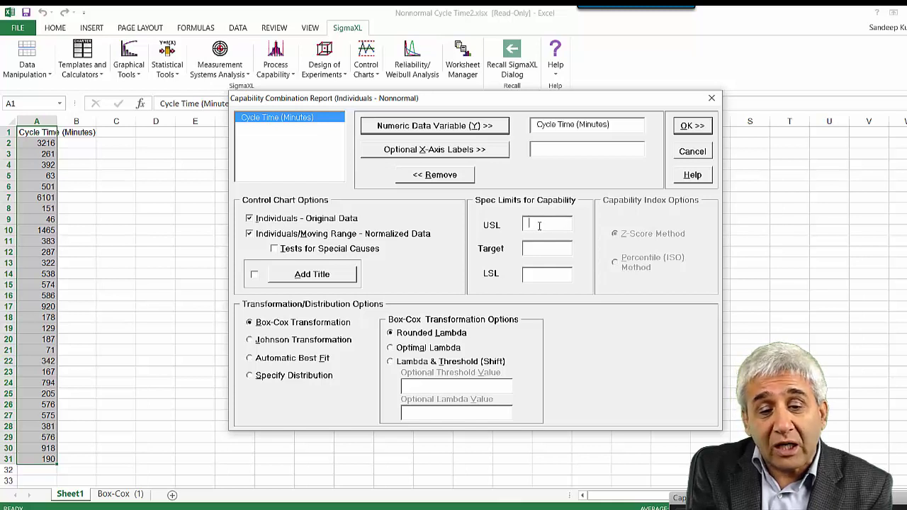
type("50")
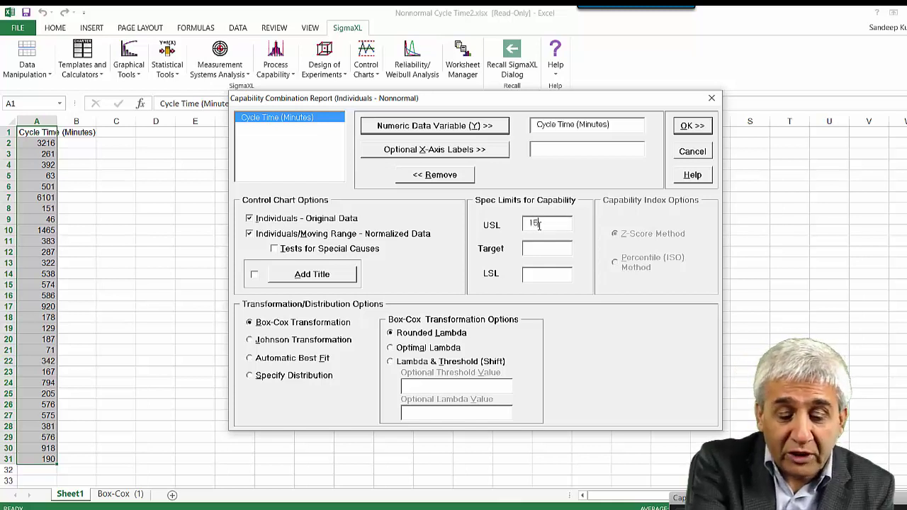
left_click(535, 274)
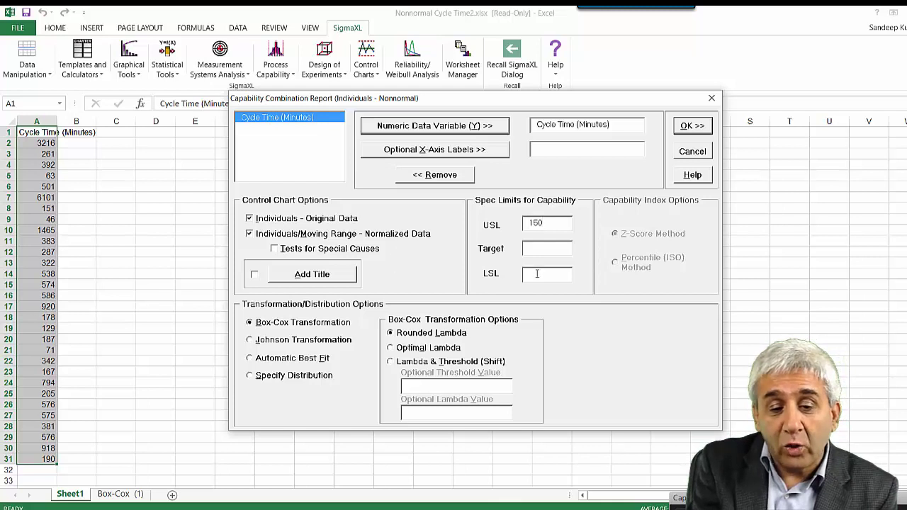
type("50")
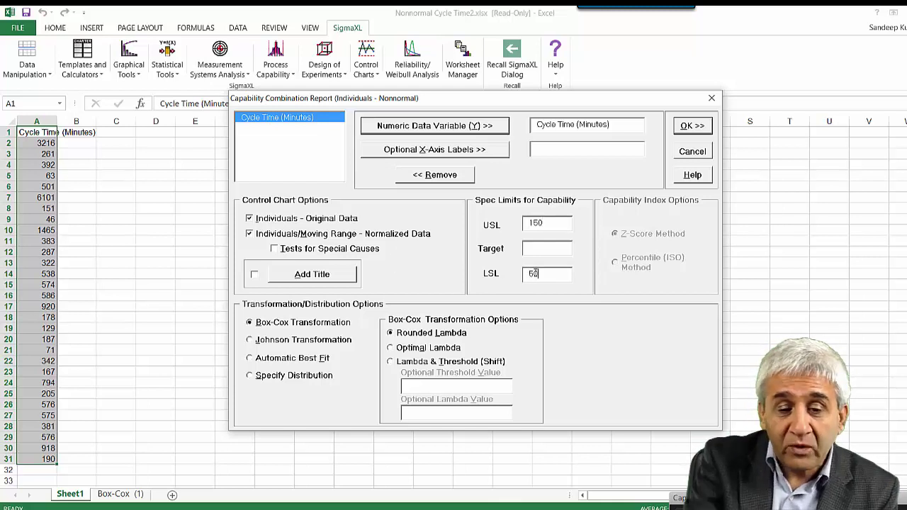
left_click(536, 247)
type("100")
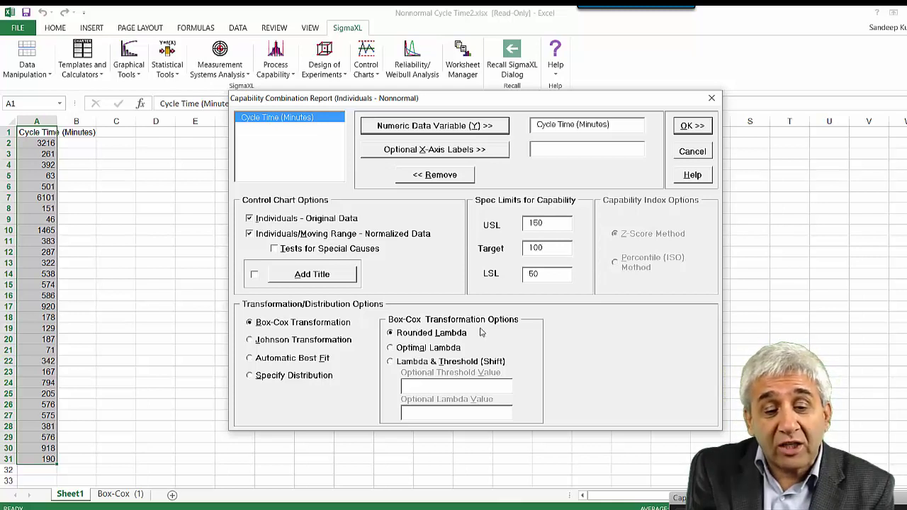
left_click(411, 337)
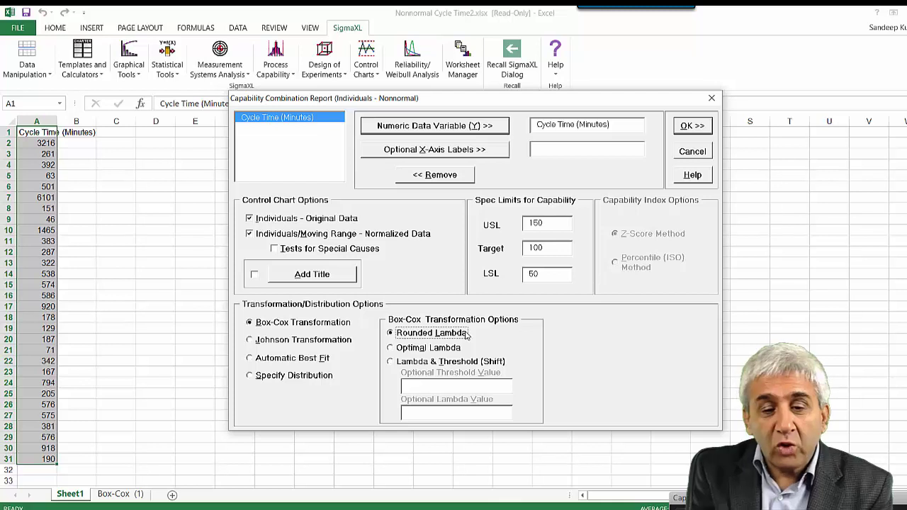
Generate the Cap Combo Box-Cox (1) report and scroll through its contents.
left_click(695, 128)
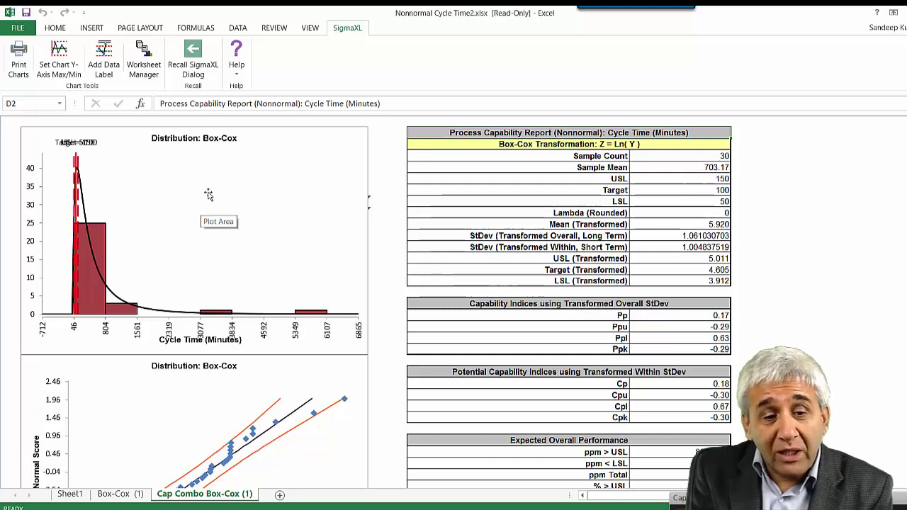
scroll(191, 210, "down", 4)
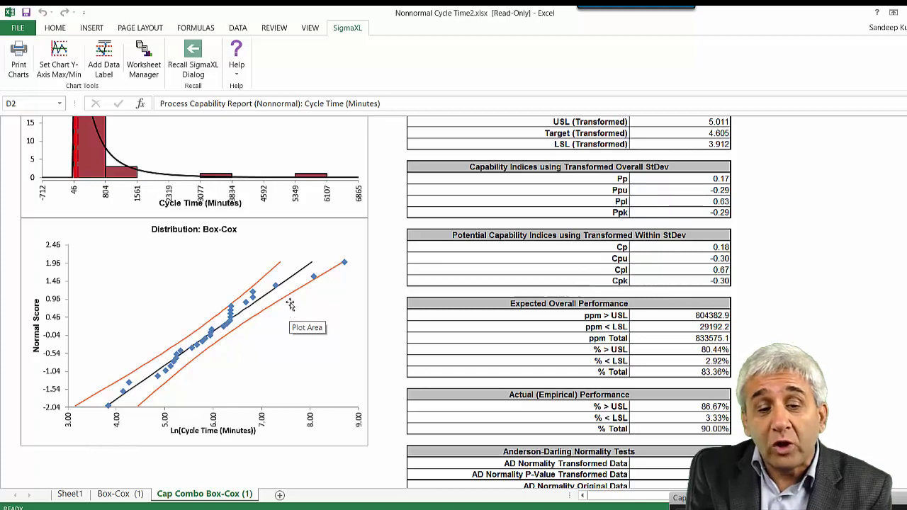
mouse_move(284, 303)
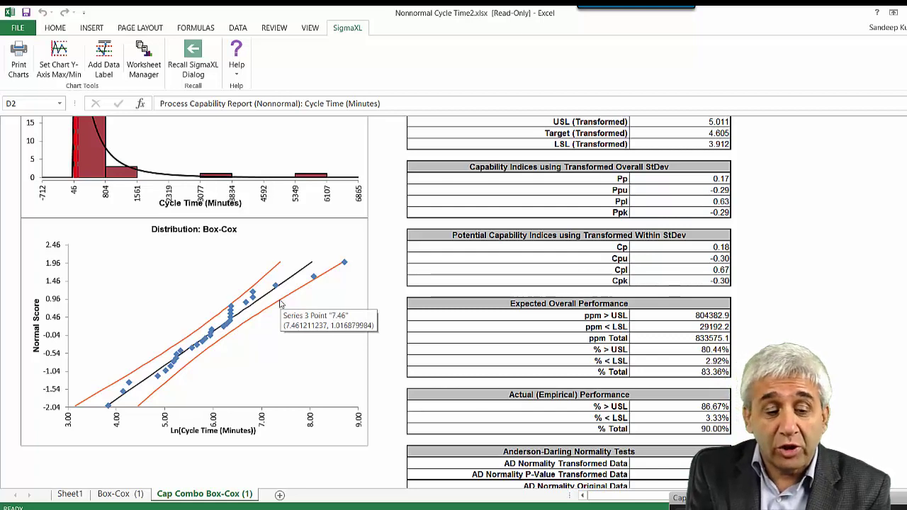
scroll(289, 304, "up", 4)
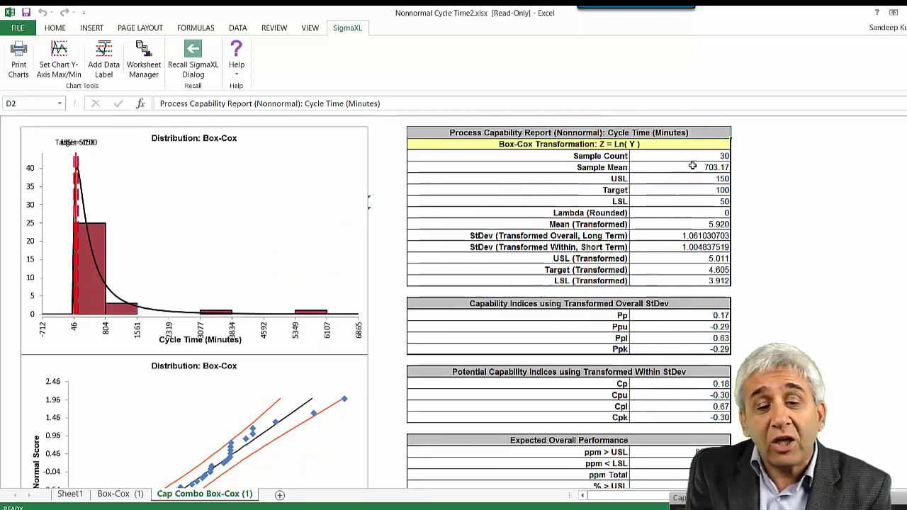
Check the Sample Count of 30, the USL/Target/LSL values and the Cp value.
left_click(714, 157)
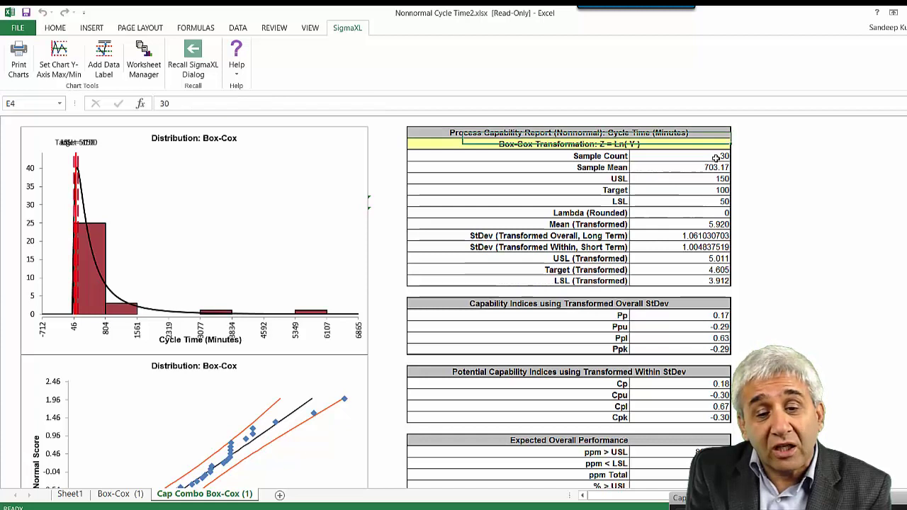
left_click_drag(715, 179, 715, 203)
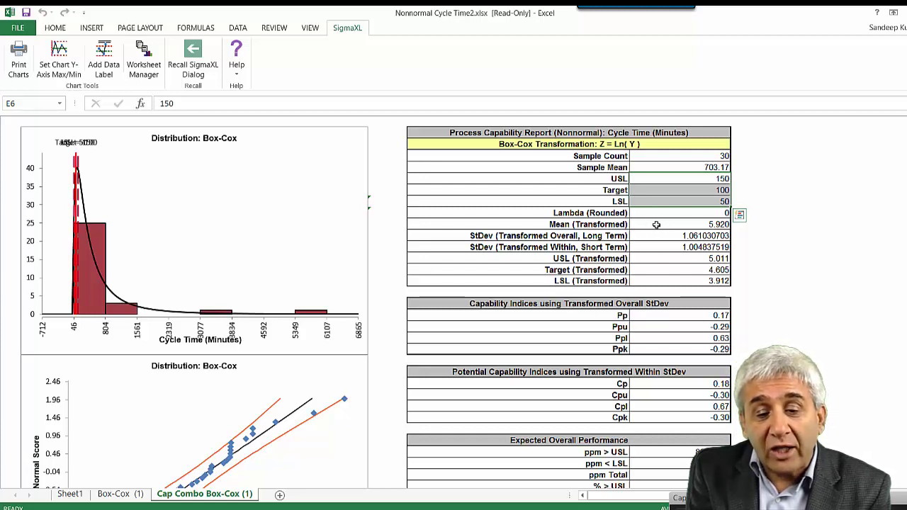
left_click(677, 386)
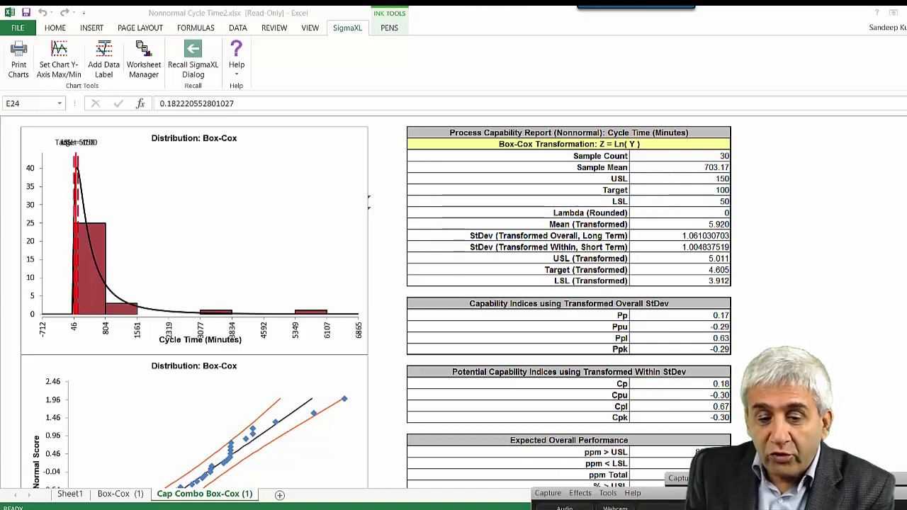
Circle Cp 0.18 and Cpk -0.30, and arrow-link the spec limits to transformed 5.011, 4.605, 3.912.
mouse_move(729, 372)
left_mouse_down()
mouse_move(705, 391)
mouse_move(738, 373)
left_mouse_up()
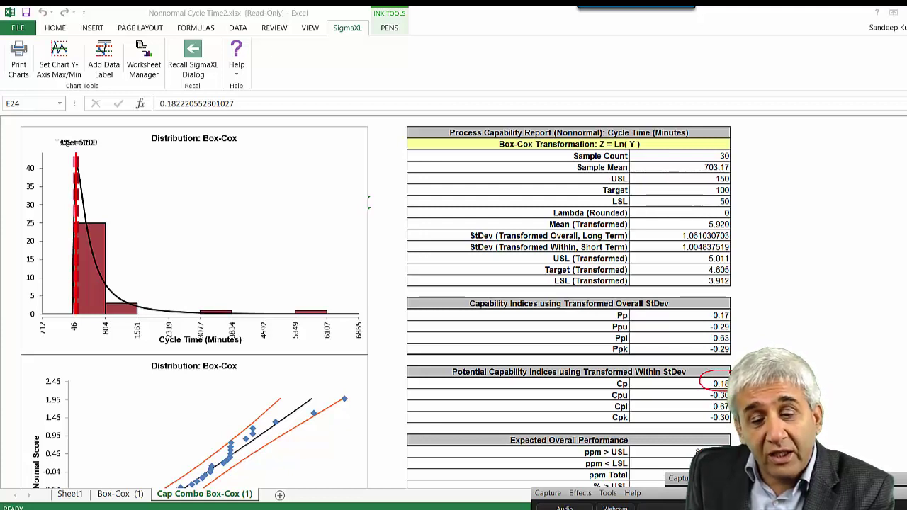
left_click_drag(715, 418, 736, 427)
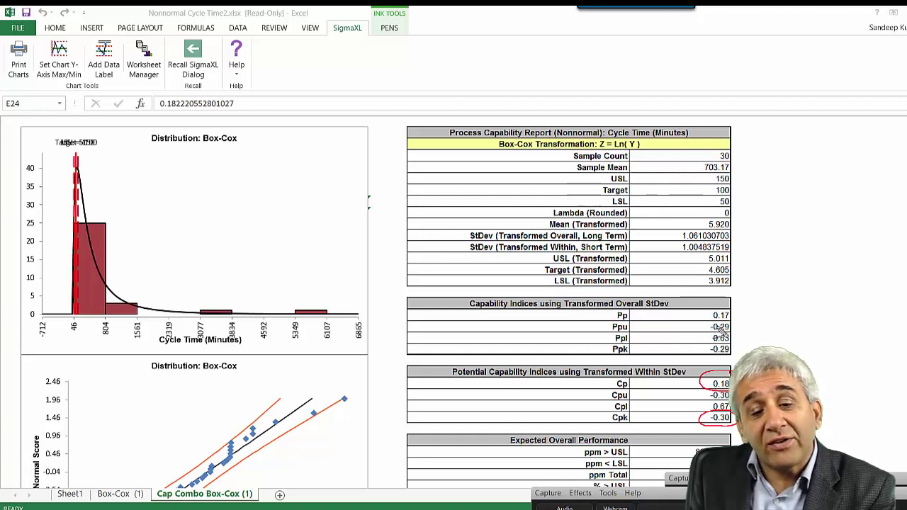
left_click_drag(735, 180, 735, 205)
left_click_drag(732, 259, 734, 281)
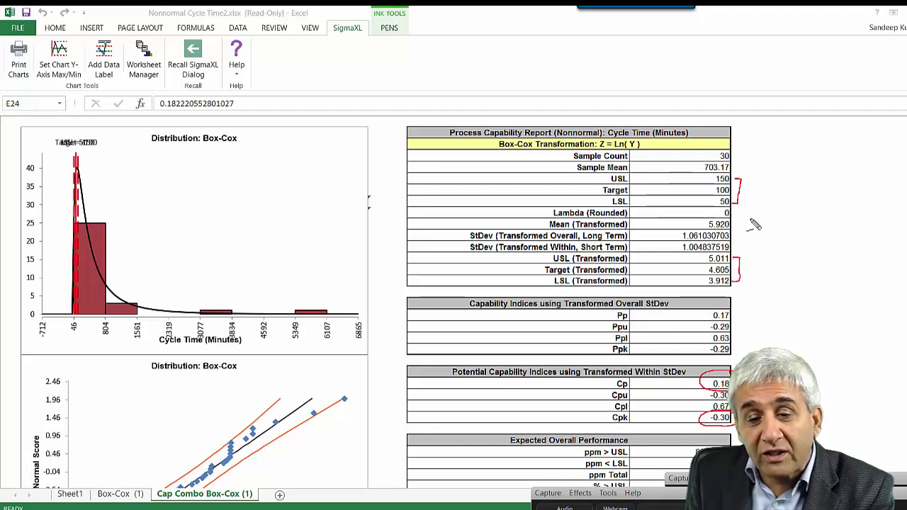
left_click_drag(741, 200, 749, 261)
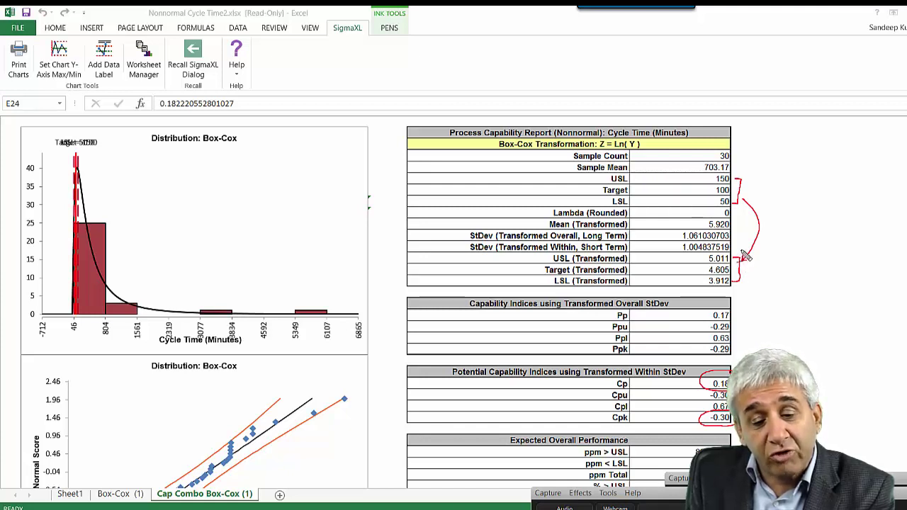
left_click_drag(742, 251, 738, 259)
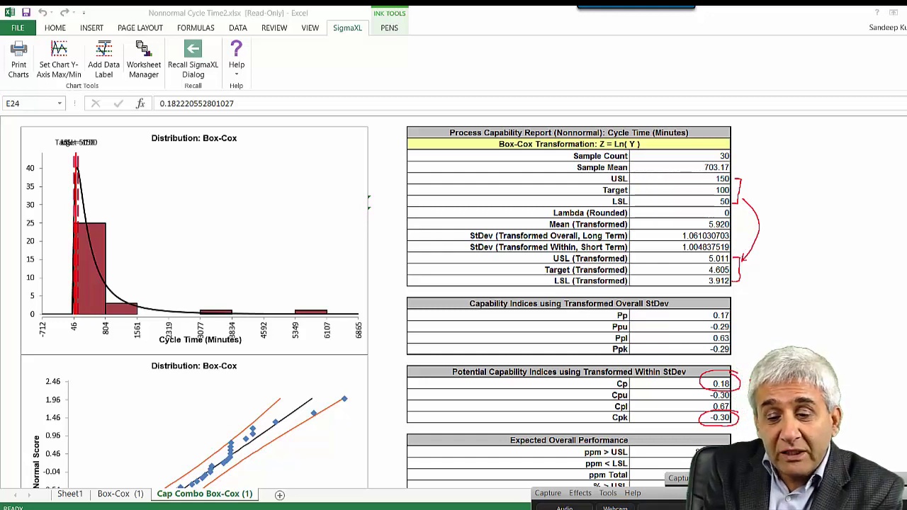
Leave ink mode and scroll through the performance tables and both control charts, returning to the top.
scroll(368, 206, "down", 6)
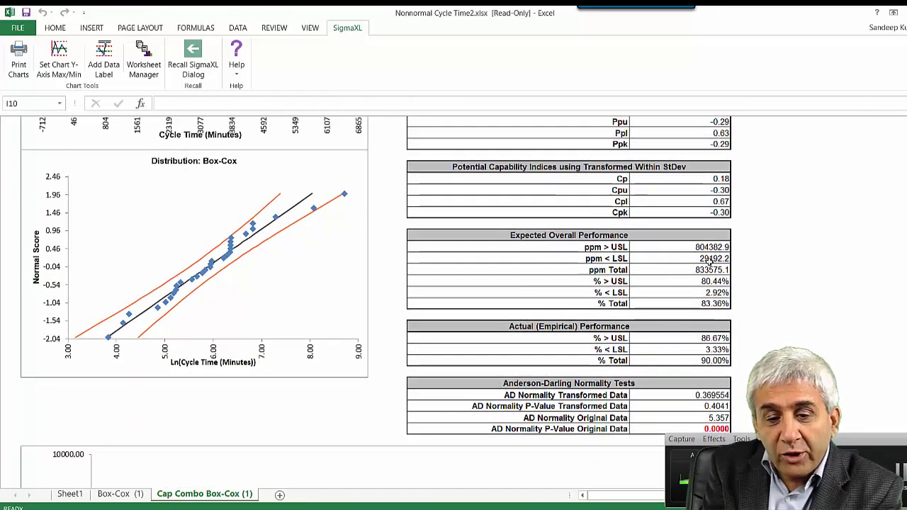
left_click(606, 247)
key("Right")
scroll(468, 397, "up", 3)
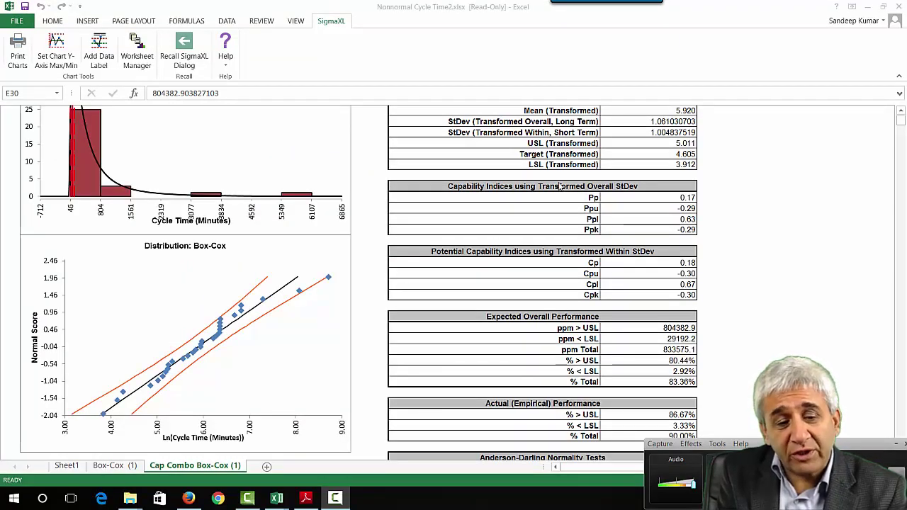
scroll(556, 188, "down", 8)
scroll(553, 188, "down", 4)
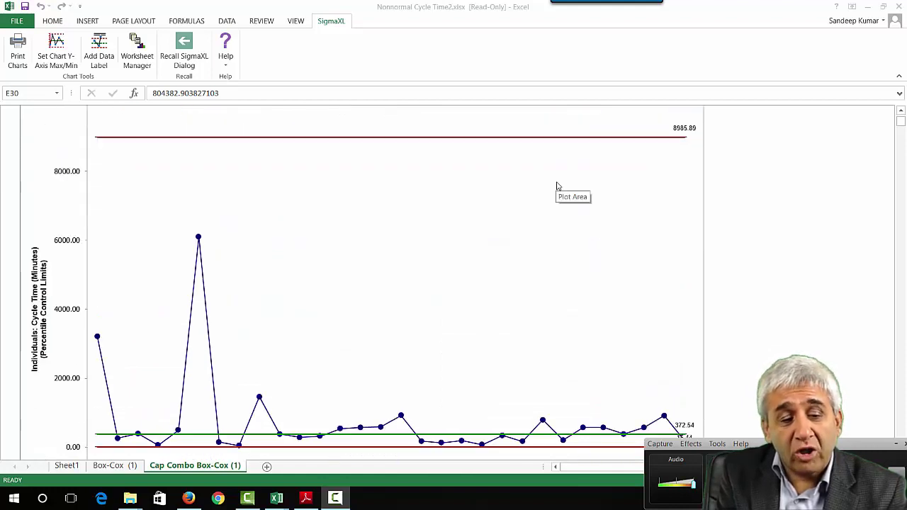
scroll(557, 184, "down", 10)
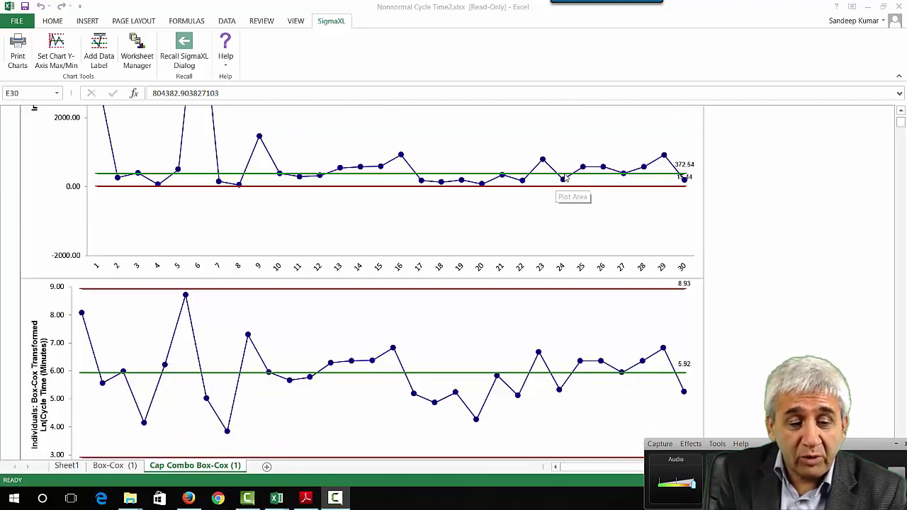
scroll(566, 175, "up", 20)
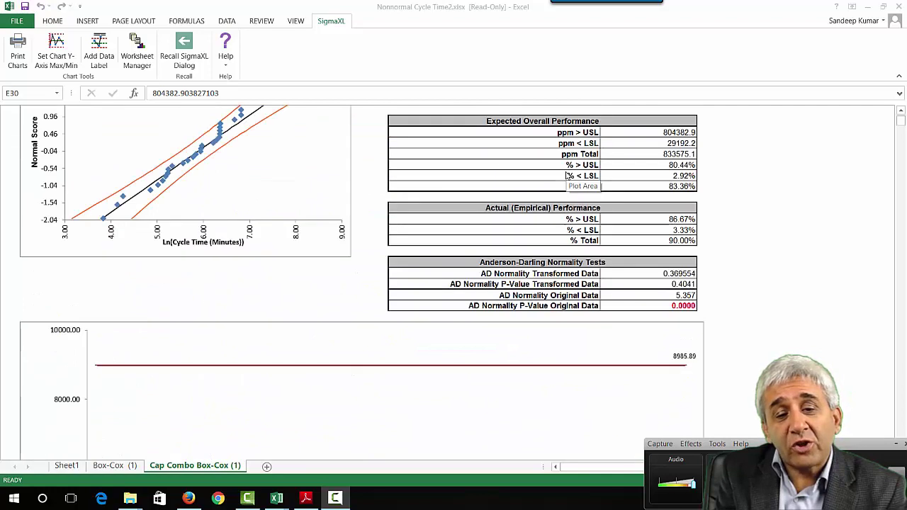